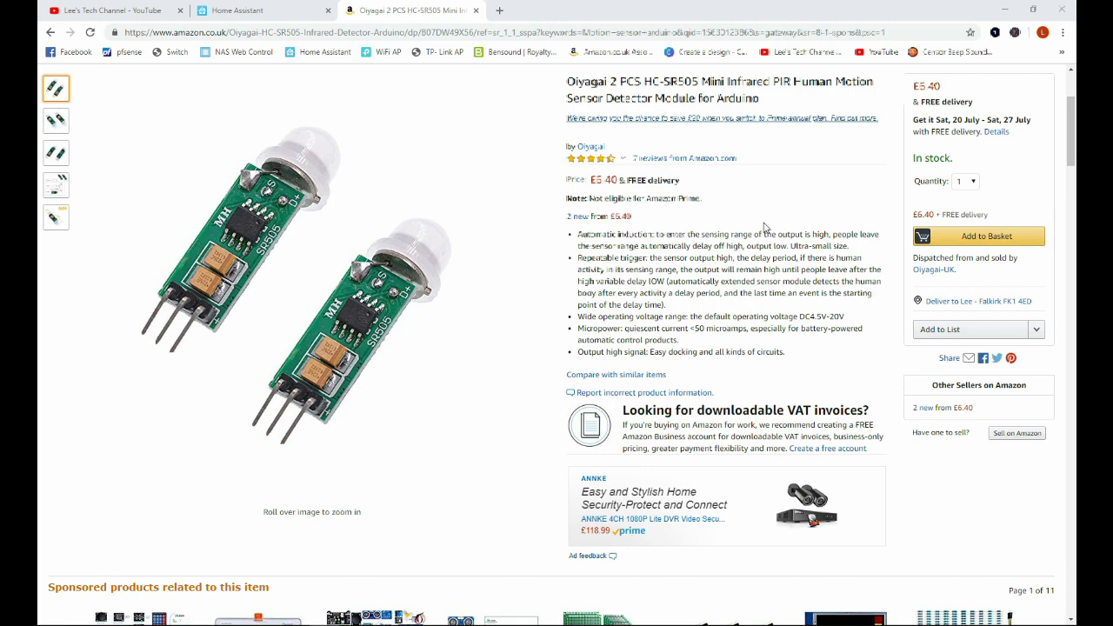
- Close the Amazon product page and open the web UI of the ESPHome add-on in Hass.io
{"action": "left_click", "coordinate": [474, 12]}
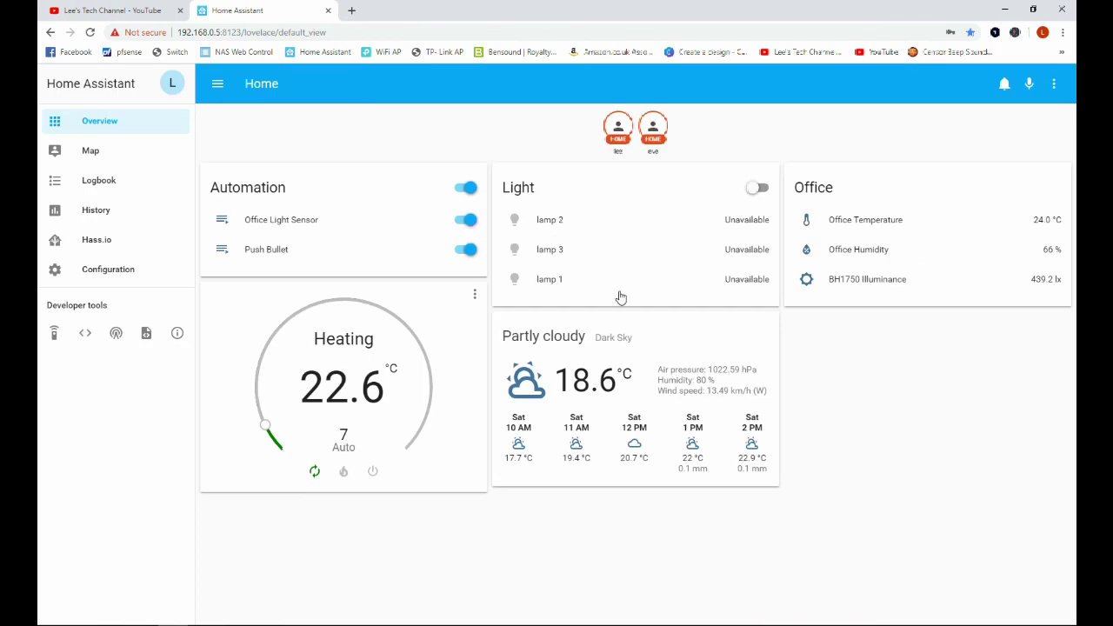
{"action": "left_click", "coordinate": [98, 248]}
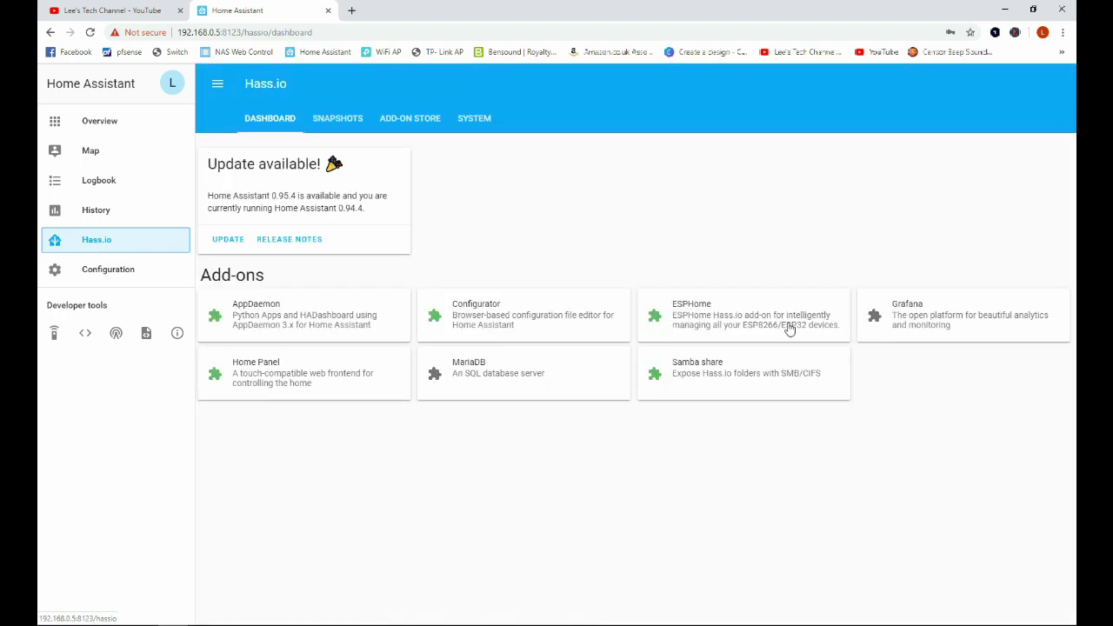
{"action": "left_click", "coordinate": [789, 329]}
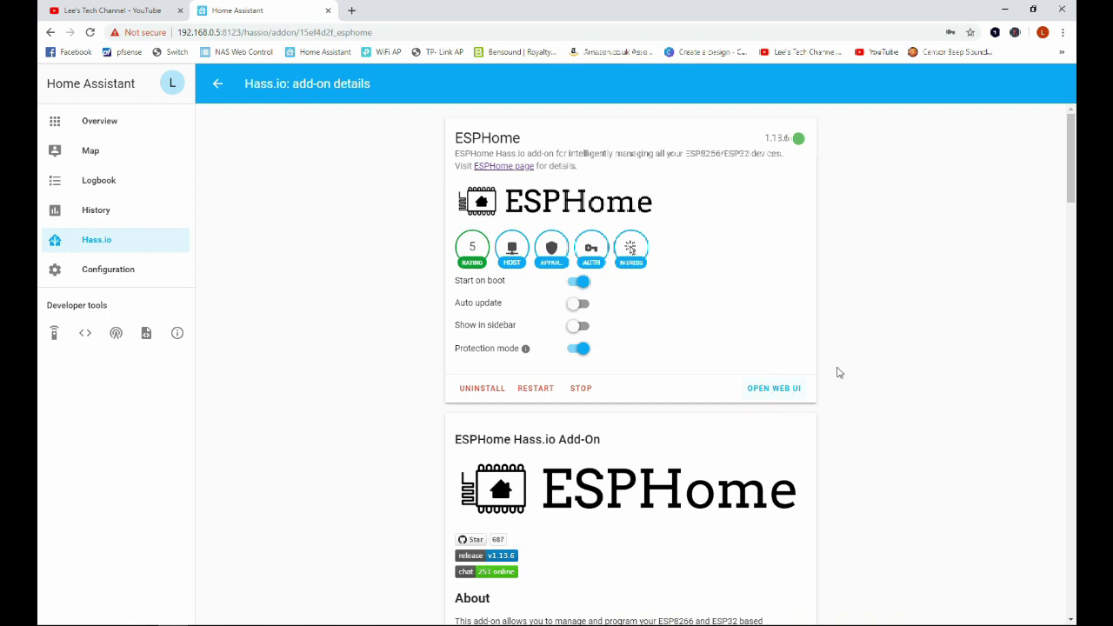
{"action": "left_click", "coordinate": [797, 396]}
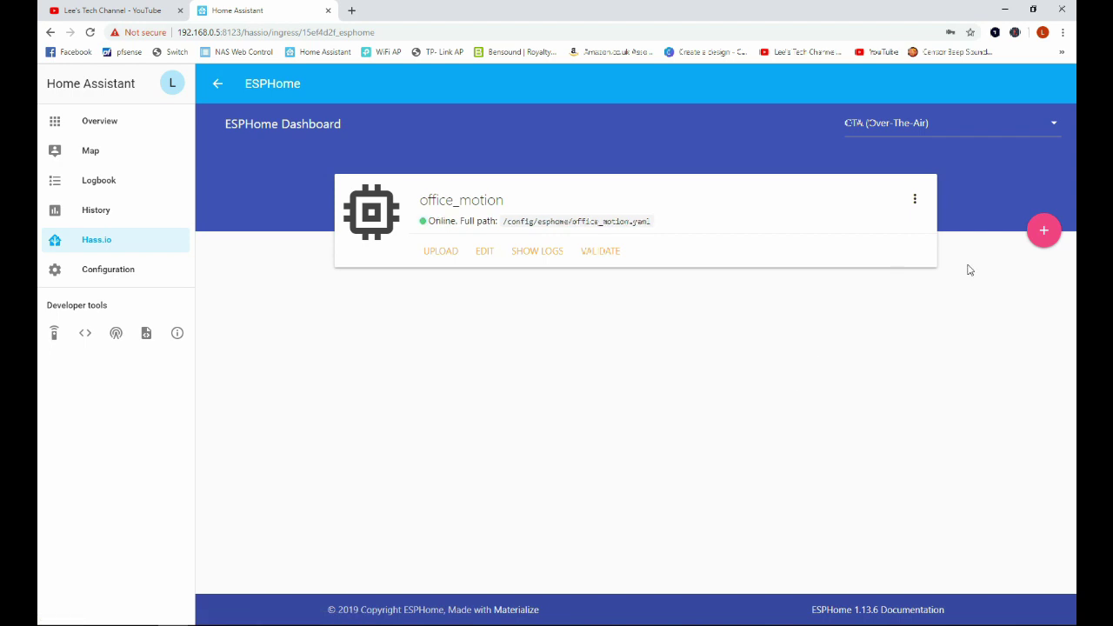
- Start a new ESPHome node in the setup wizard and name it office_sensor
{"action": "left_click", "coordinate": [1046, 233]}
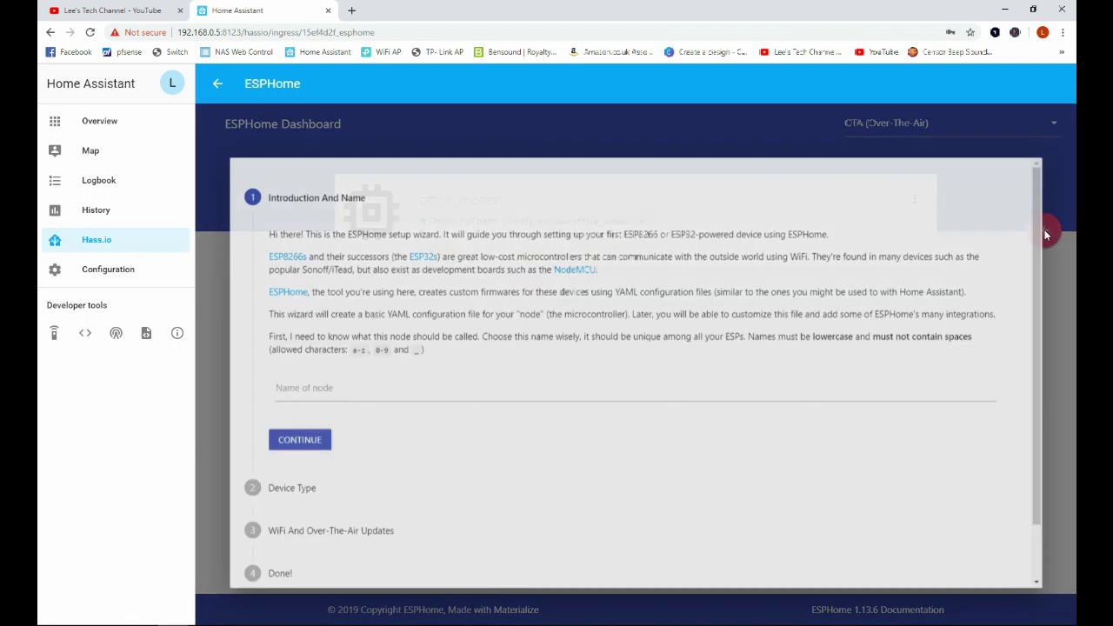
{"action": "left_click", "coordinate": [456, 398]}
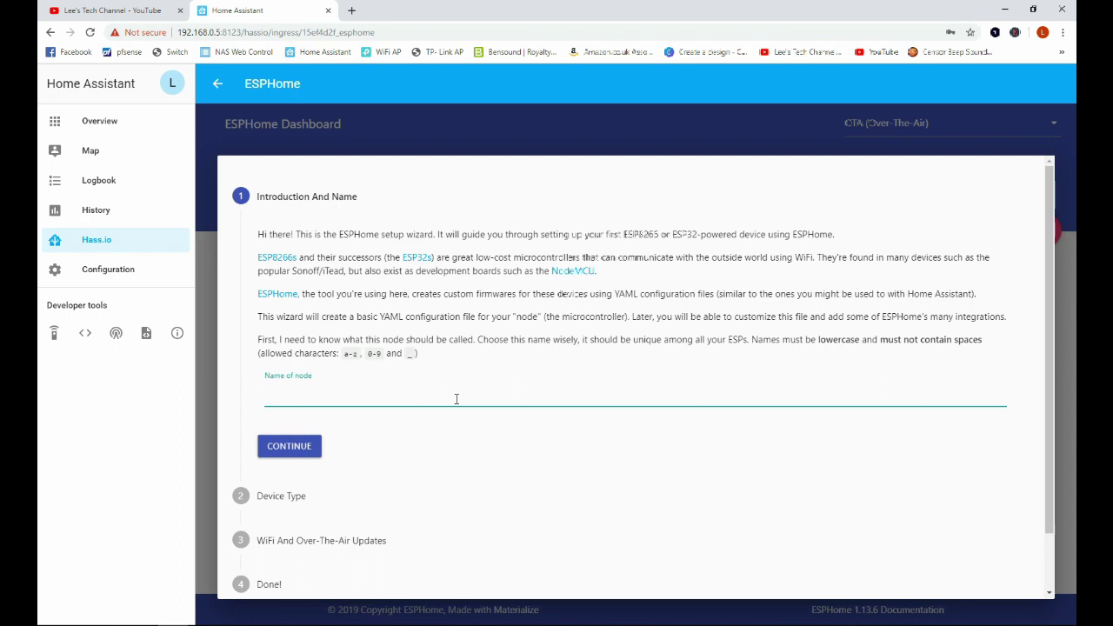
{"action": "type", "text": "Office"}
{"action": "key", "text": "BackSpace"}
{"action": "key", "text": "BackSpace"}
{"action": "key", "text": "BackSpace"}
{"action": "key", "text": "BackSpace"}
{"action": "key", "text": "BackSpace"}
{"action": "key", "text": "BackSpace"}
{"action": "key", "text": "BackSpace"}
{"action": "type", "text": "office_sensor"}
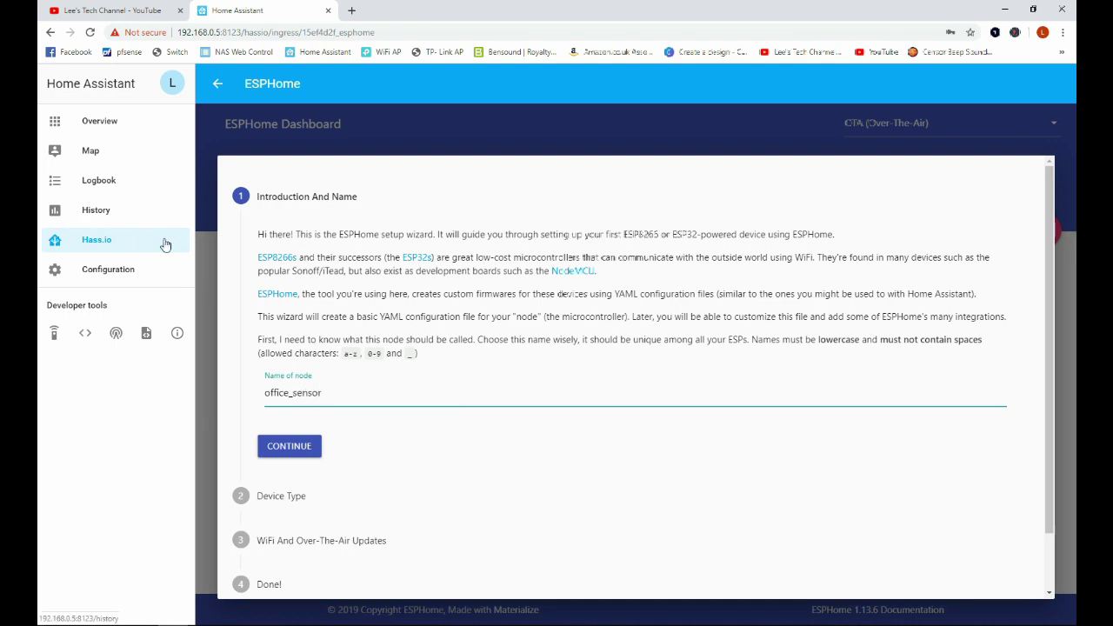
{"action": "left_click", "coordinate": [284, 446]}
{"action": "left_click", "coordinate": [324, 394]}
{"action": "key", "text": "BackSpace"}
{"action": "left_click", "coordinate": [315, 447]}
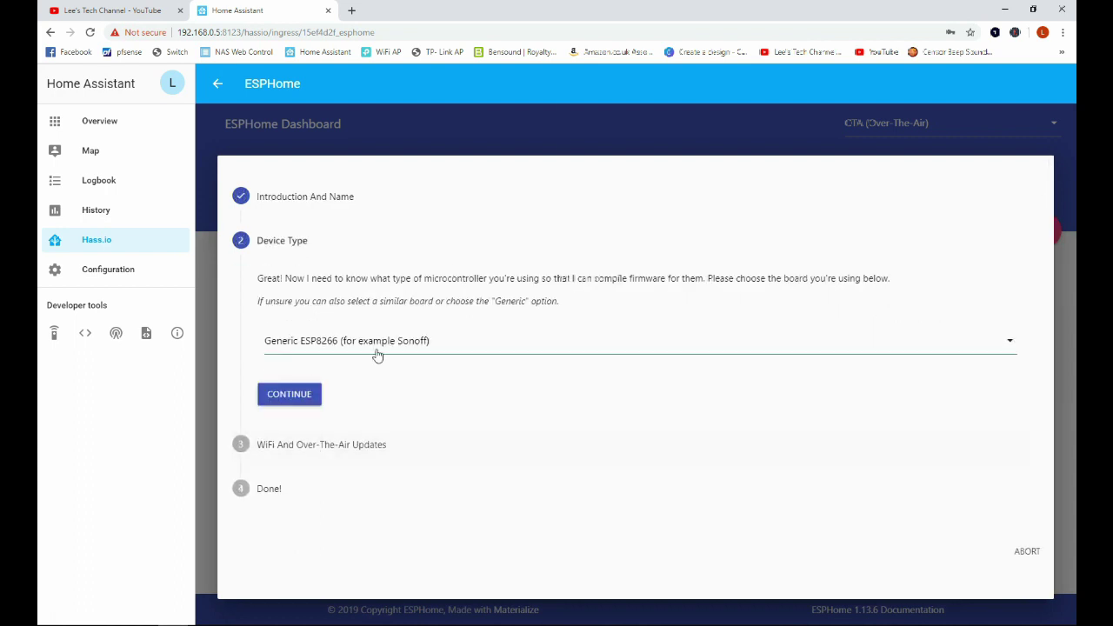
- Choose Wemos D1 and Wemos D1 mini as the node's device type and proceed to the WiFi settings
{"action": "left_click", "coordinate": [434, 350]}
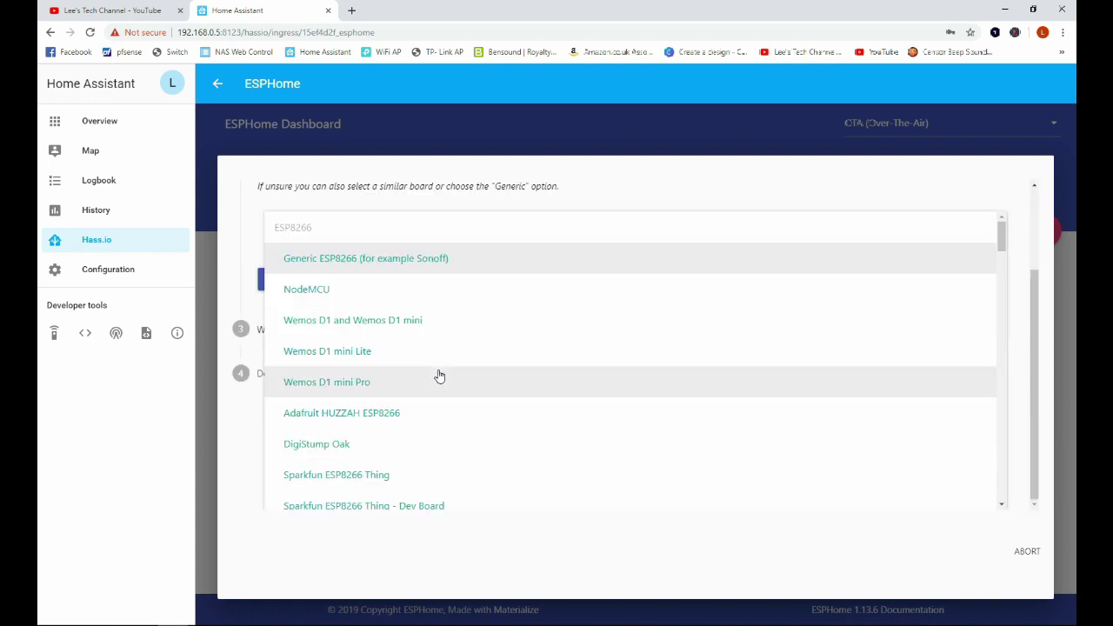
{"action": "left_click", "coordinate": [433, 322]}
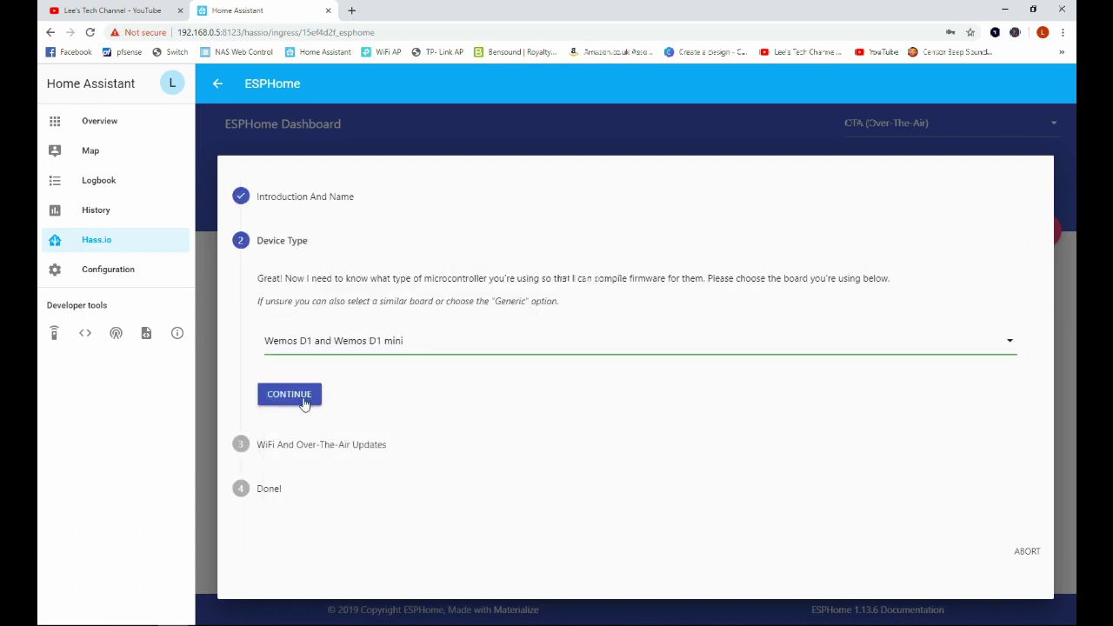
{"action": "left_click", "coordinate": [304, 402]}
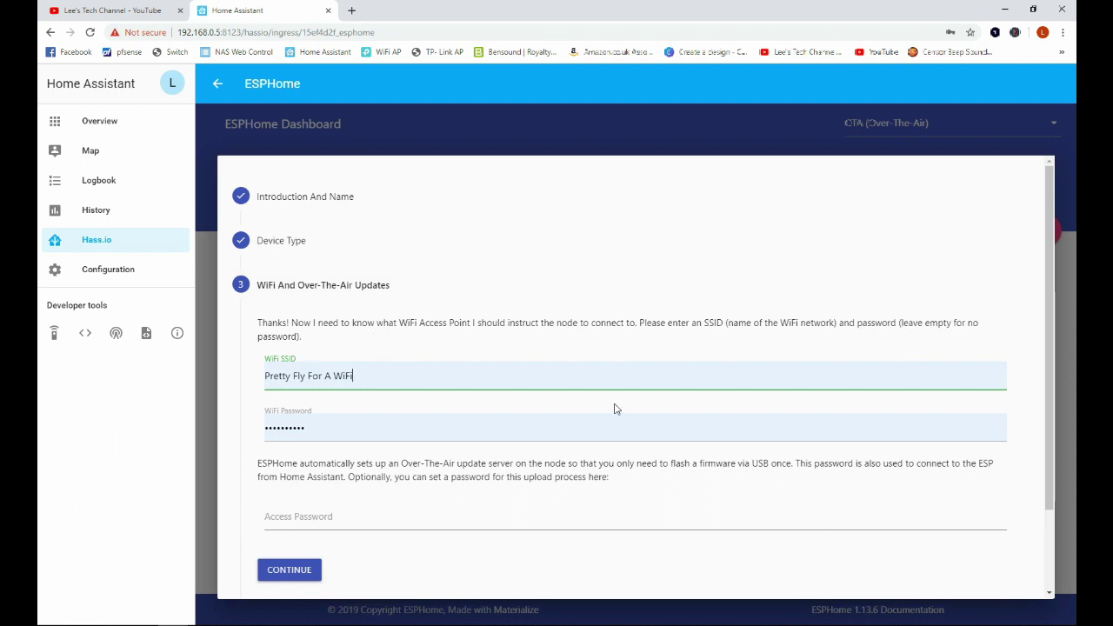
- Accept the prefilled WiFi credentials without an access password, submit the new node, and dismiss the upload port hint
{"action": "scroll", "coordinate": [596, 386], "scroll_direction": "down", "scroll_amount": 1}
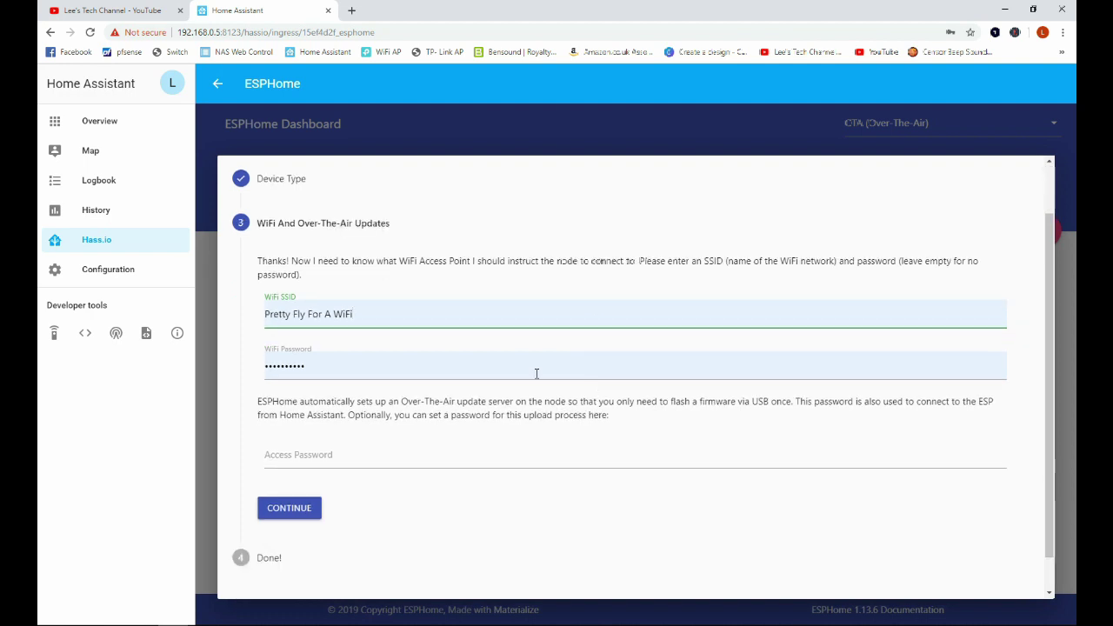
{"action": "left_click", "coordinate": [315, 509]}
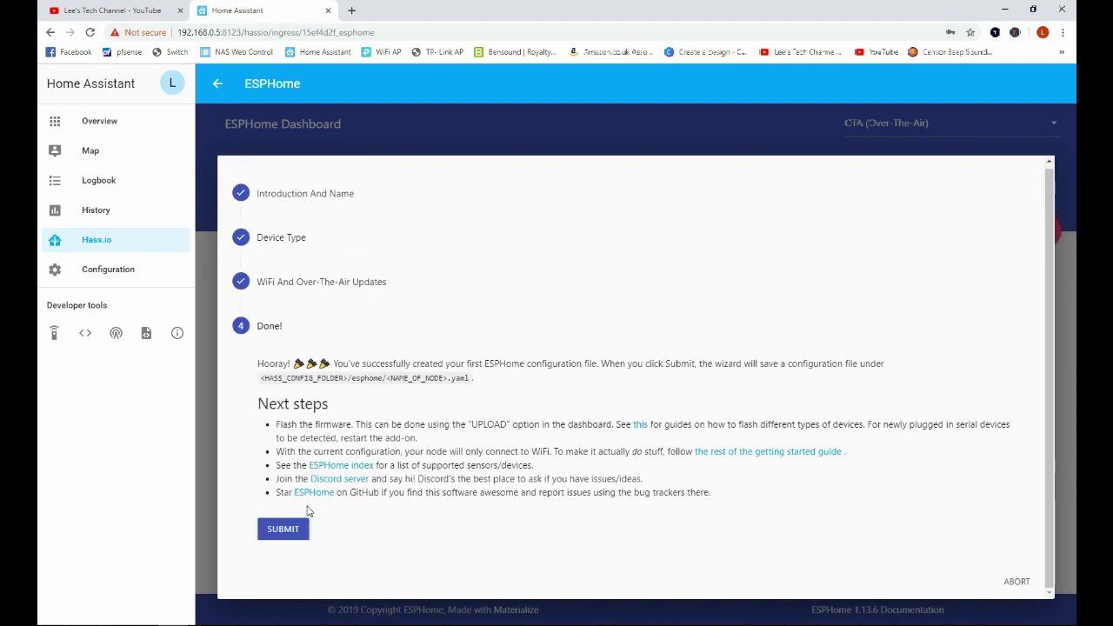
{"action": "left_click", "coordinate": [262, 532]}
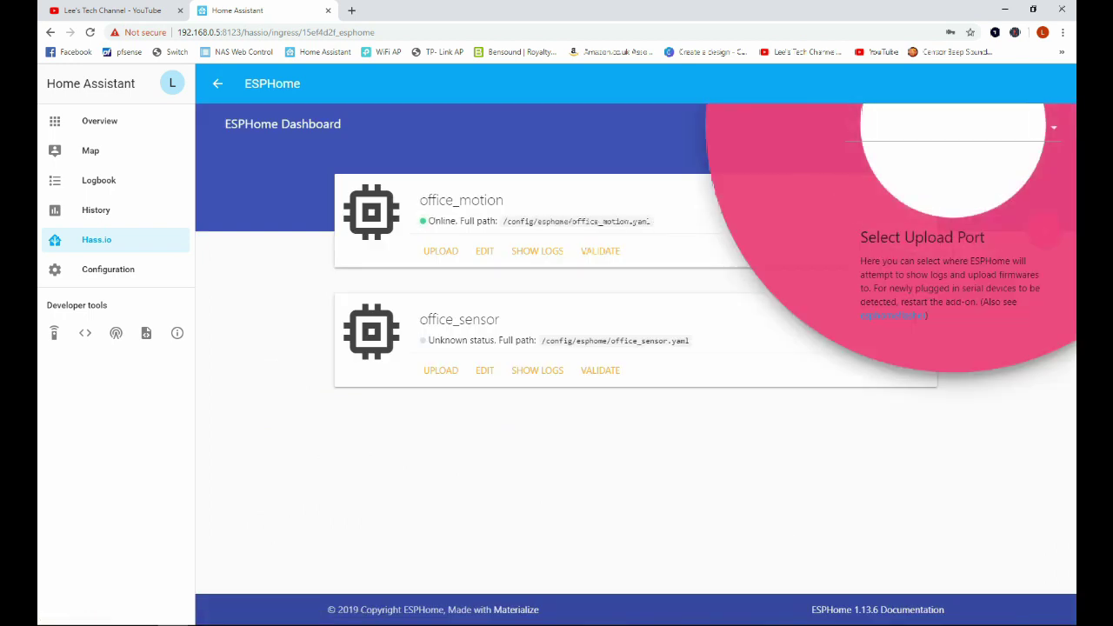
{"action": "left_click", "coordinate": [1009, 149]}
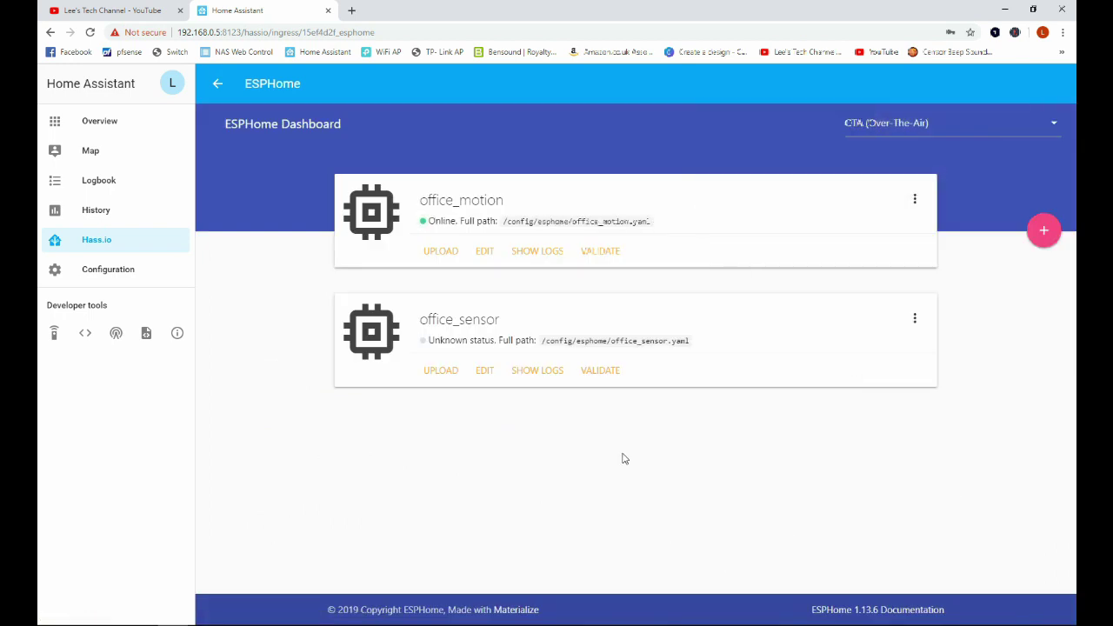
- Add a gpio binary_sensor on pin D1 named "Office Motion Sensor" with device_class motion to office_sensor.yaml, then save and close it
{"action": "left_click", "coordinate": [485, 371]}
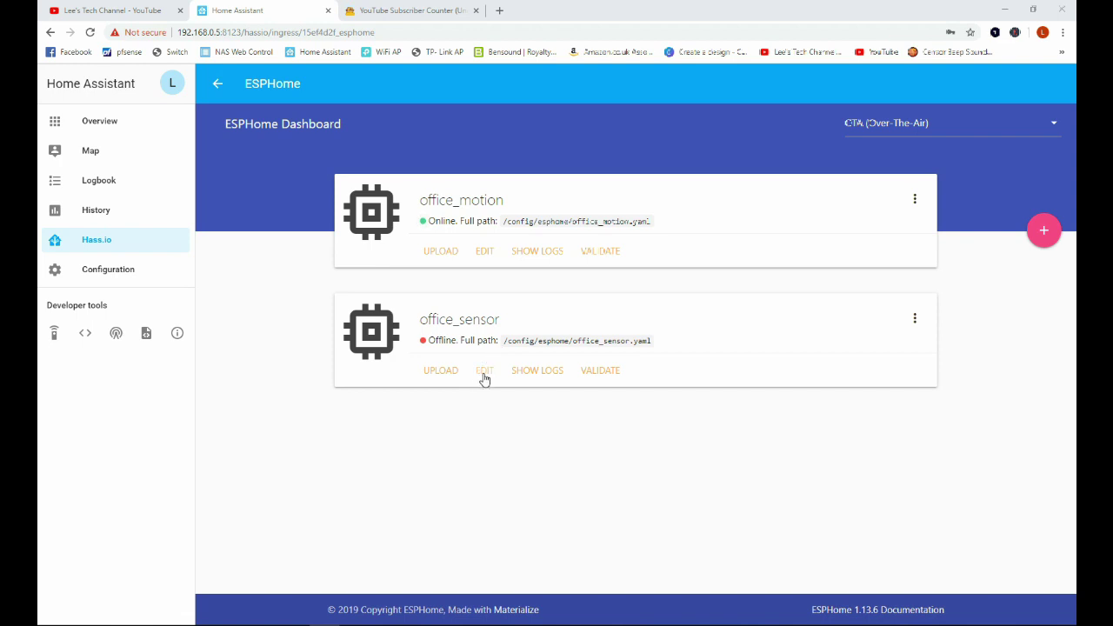
{"action": "left_click", "coordinate": [484, 378]}
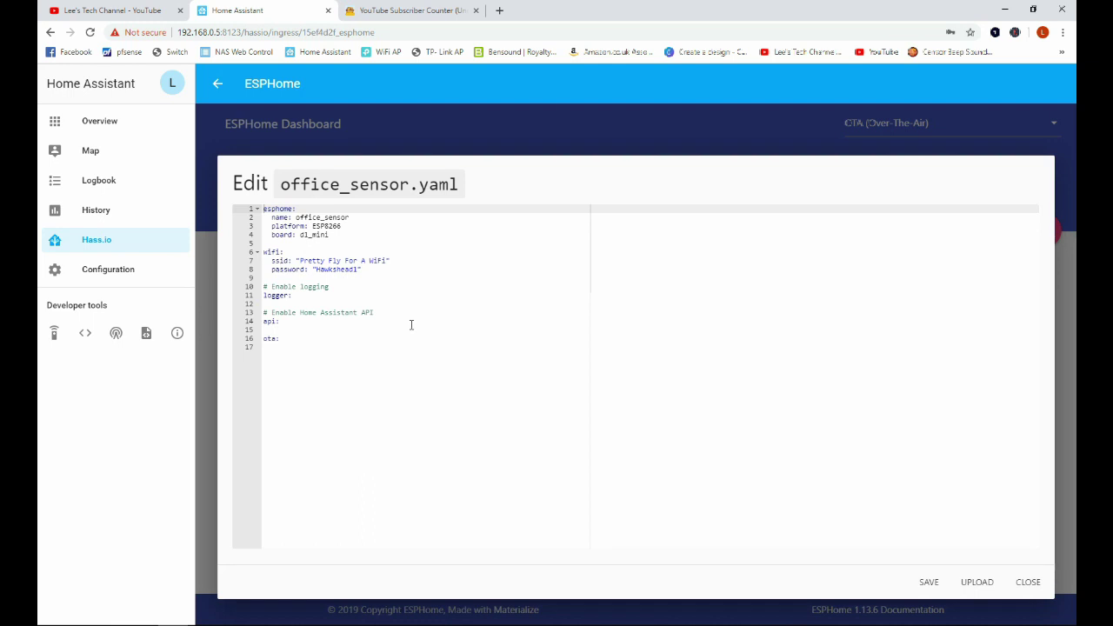
{"action": "left_click", "coordinate": [337, 349]}
{"action": "key", "text": "Return"}
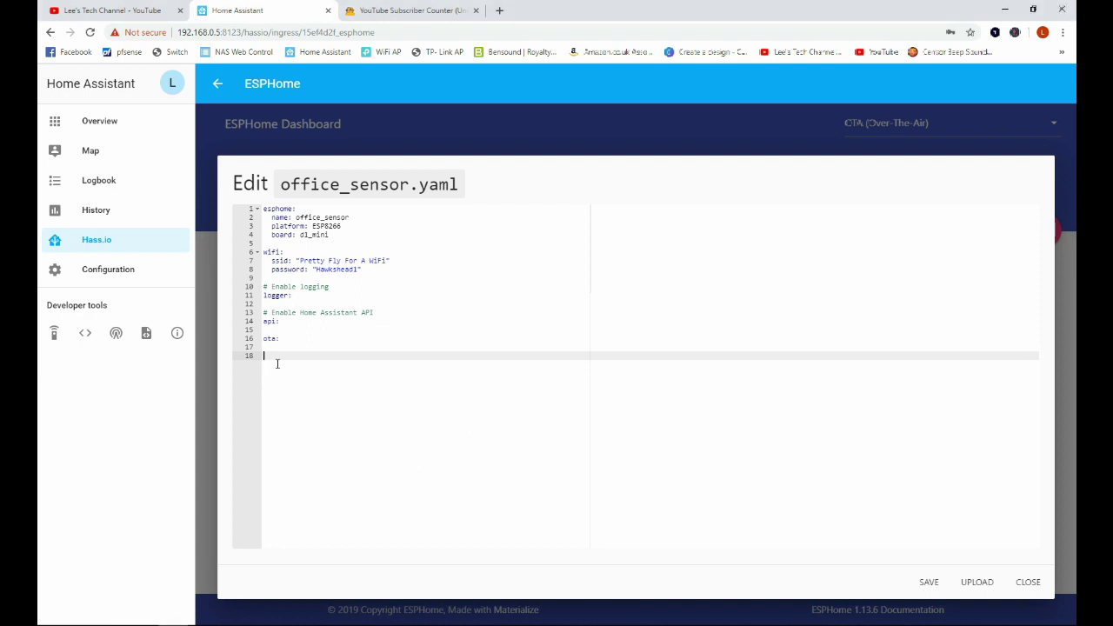
{"action": "type", "text": "binary_sensor:   - platform: gpio     pin: D1     name: \"Office Motion Sensor\"     device_class: motion"}
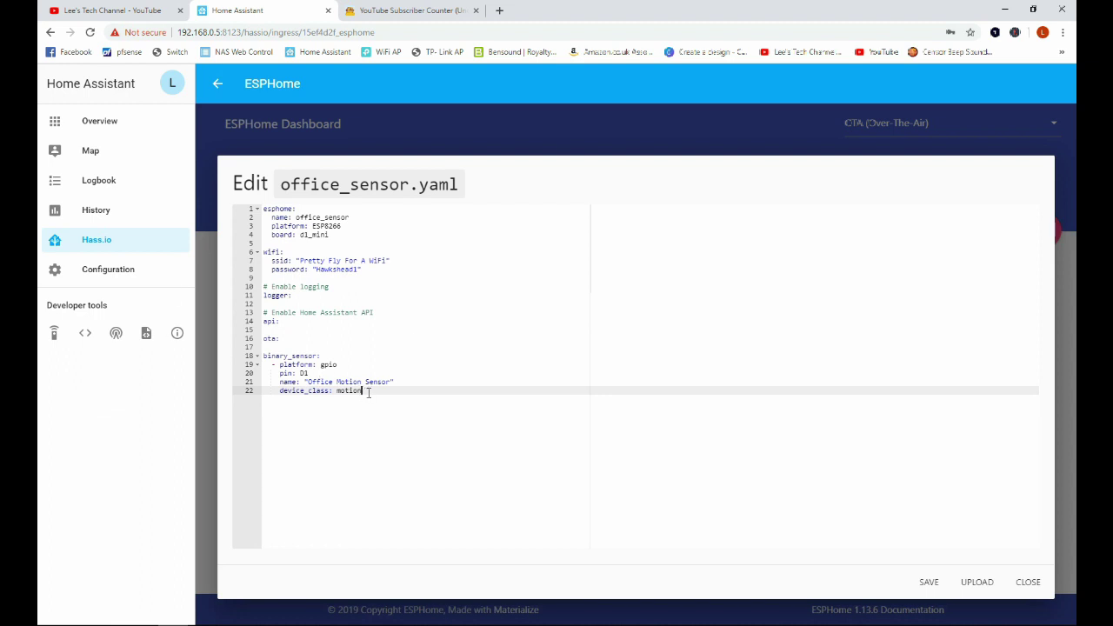
{"action": "left_click", "coordinate": [936, 585]}
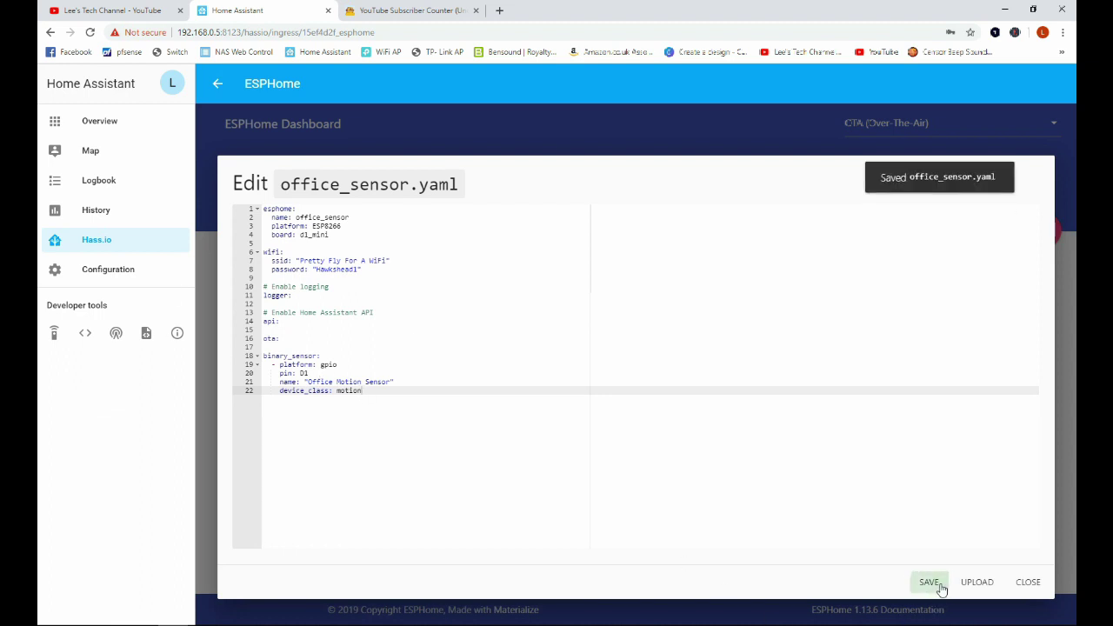
{"action": "left_click", "coordinate": [1027, 582]}
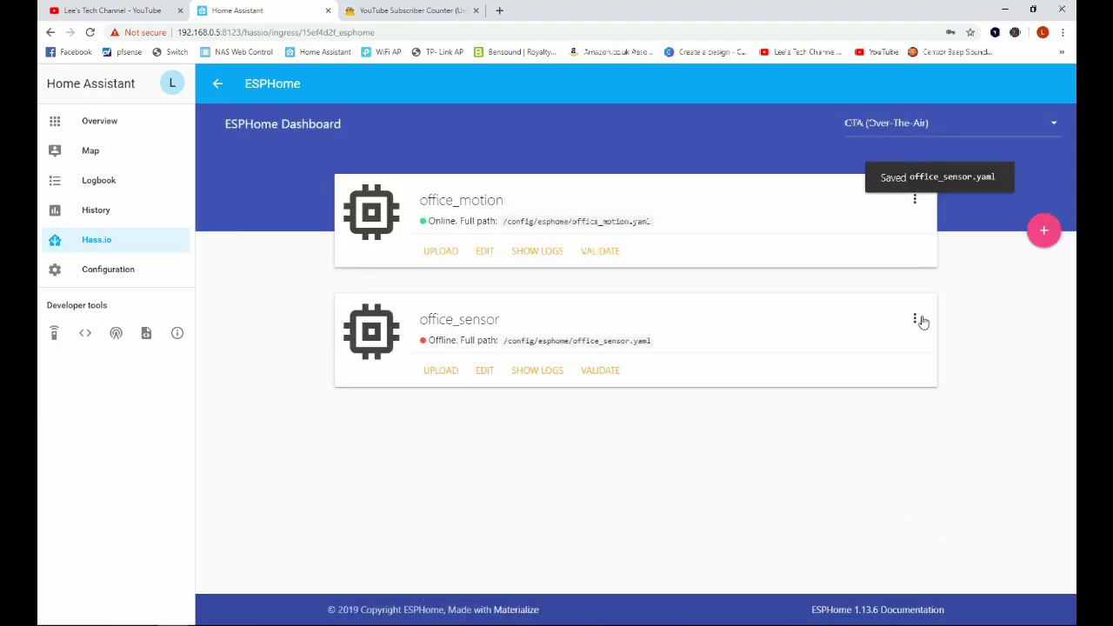
- Compile the office_sensor configuration and download the firmware binary
{"action": "left_click", "coordinate": [916, 321]}
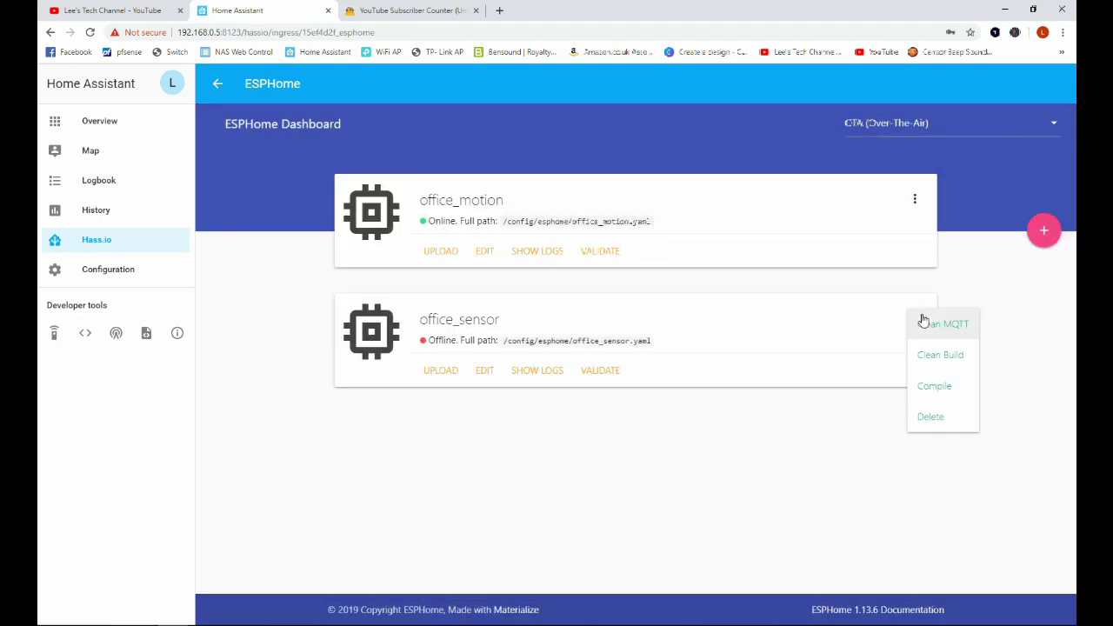
{"action": "left_click", "coordinate": [940, 387]}
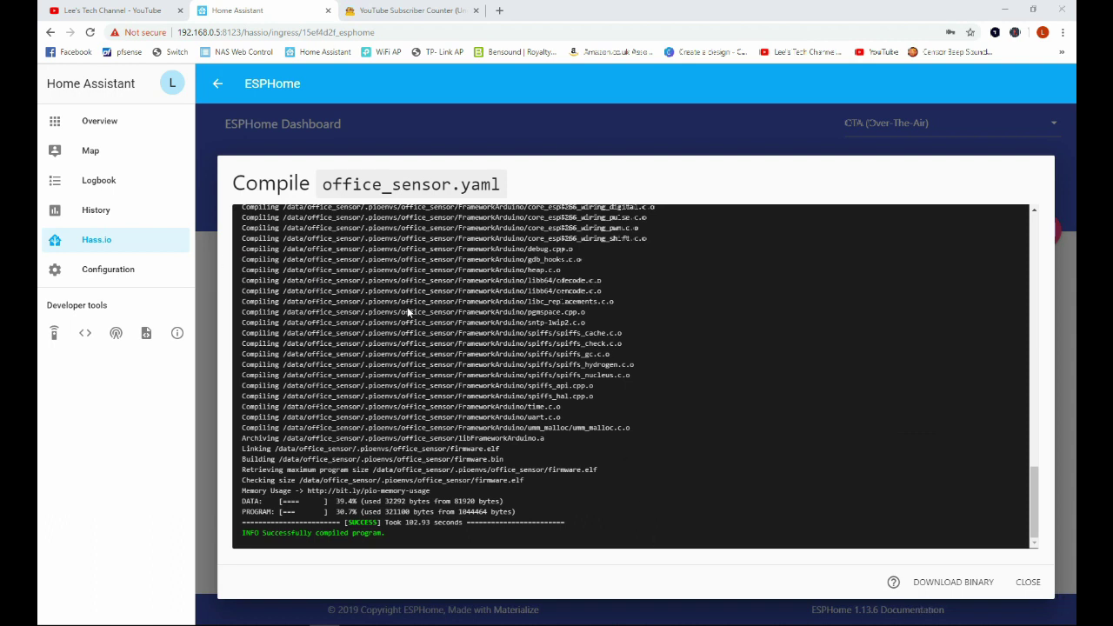
{"action": "left_click", "coordinate": [948, 585]}
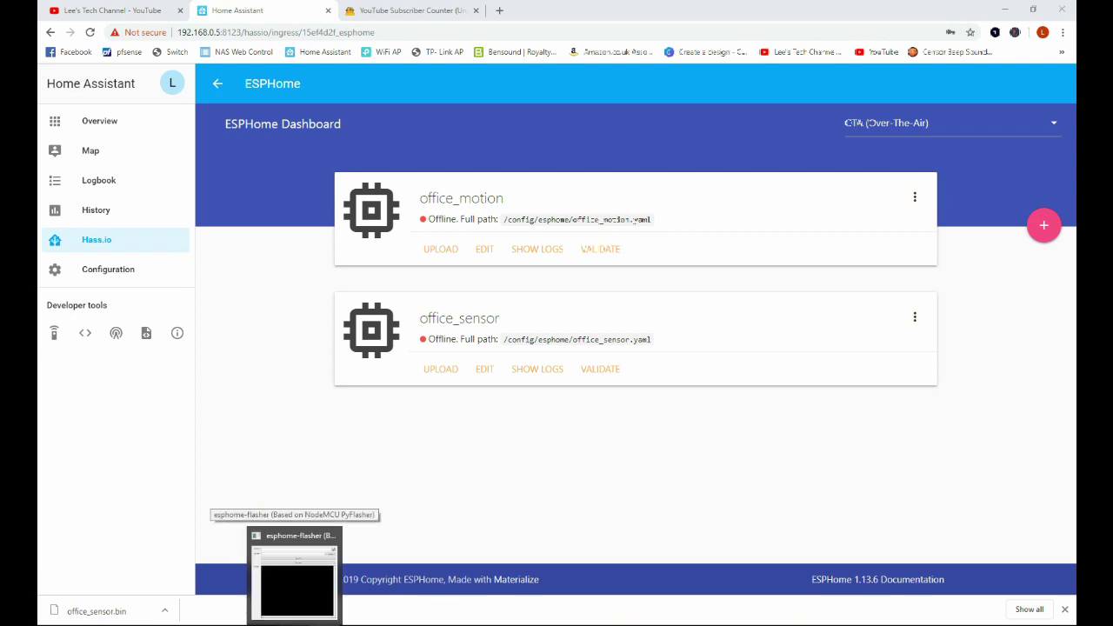
- Switch to esphome-flasher and try to detect the board by reloading the serial device list and checking the available ports
{"action": "left_click", "coordinate": [296, 622]}
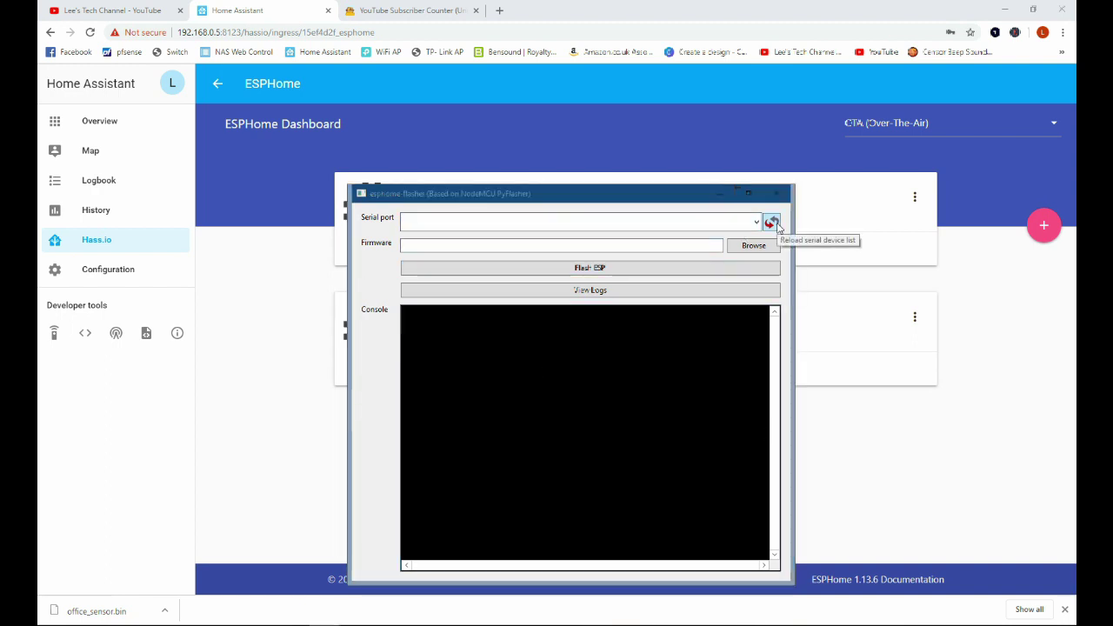
{"action": "left_click", "coordinate": [774, 225]}
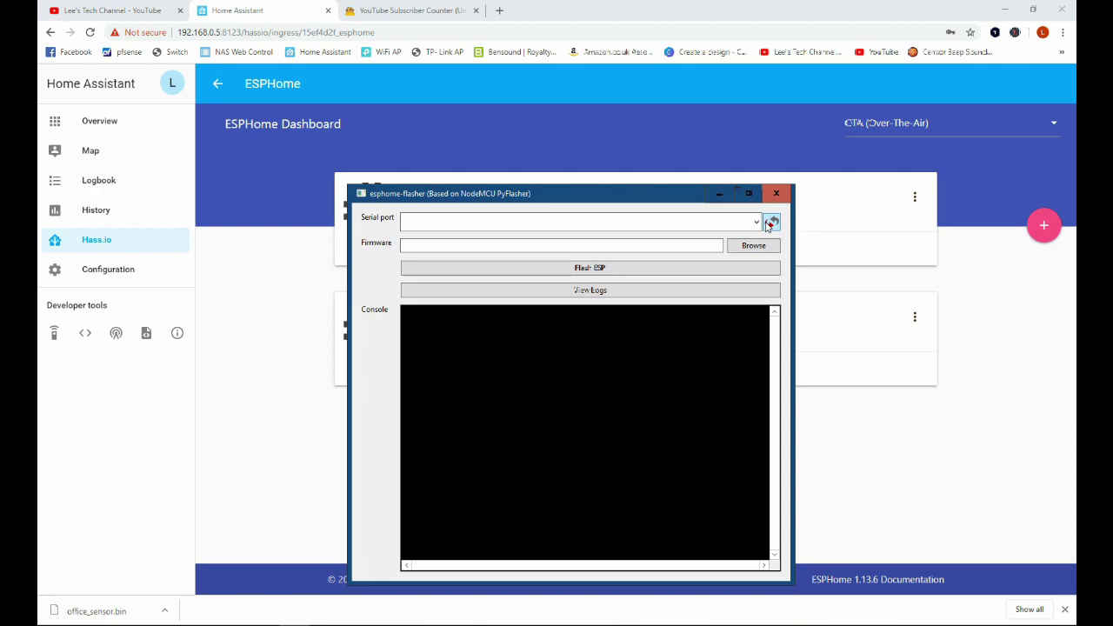
{"action": "left_click", "coordinate": [771, 223]}
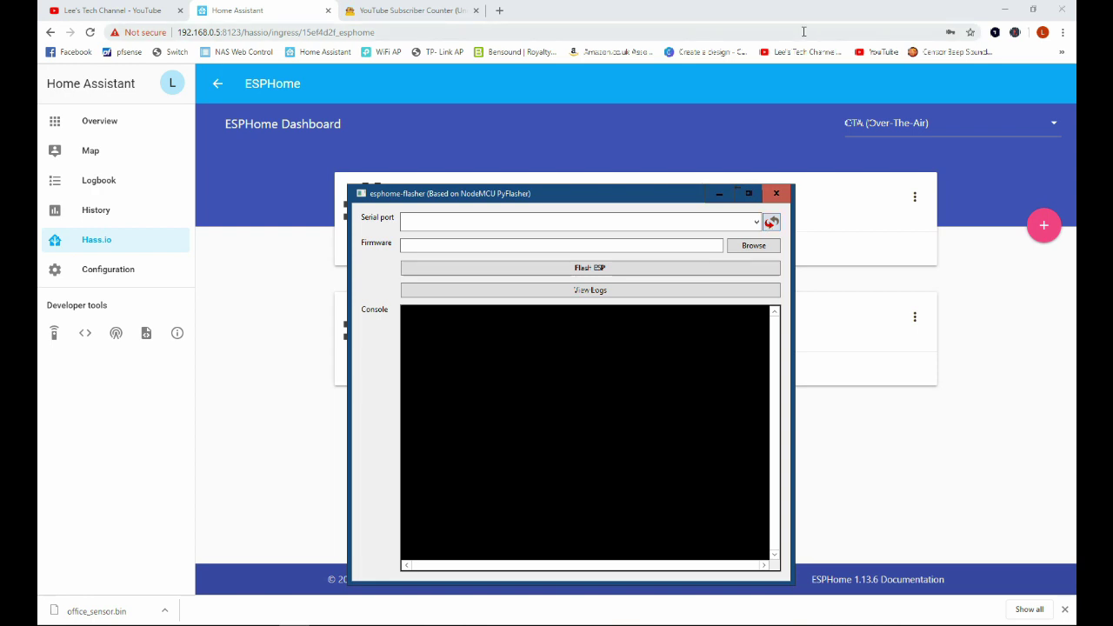
{"action": "left_click", "coordinate": [750, 228]}
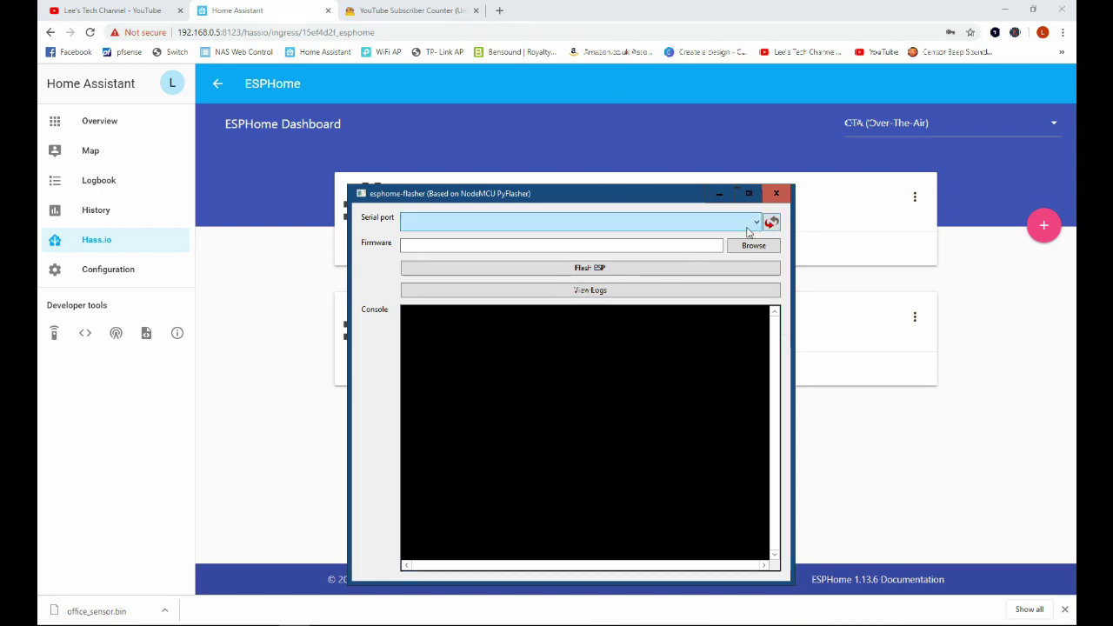
{"action": "left_click", "coordinate": [771, 220]}
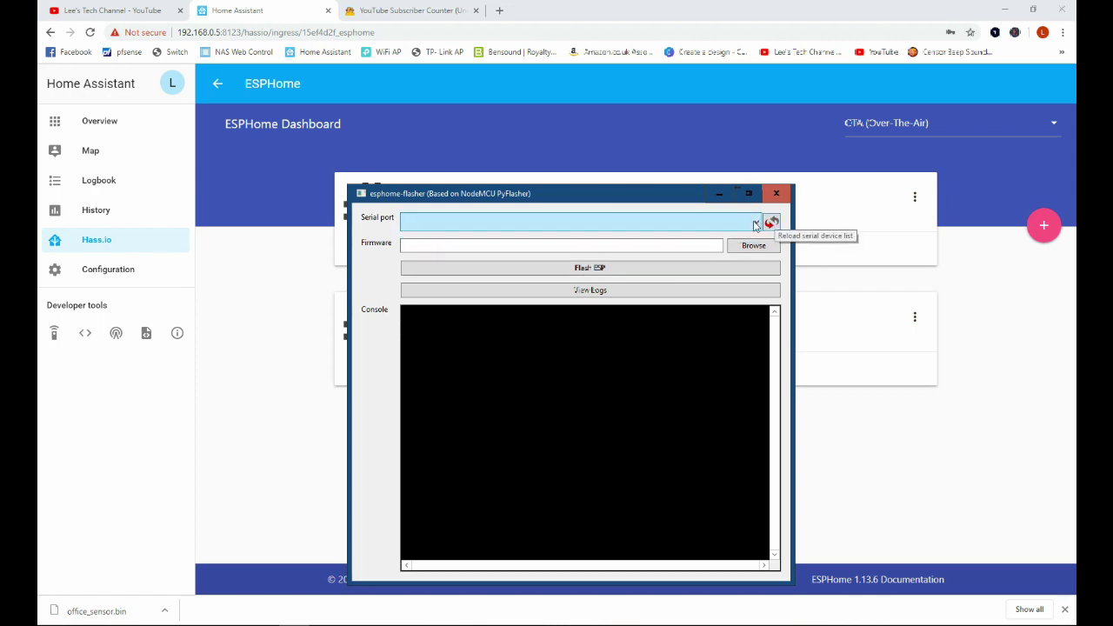
{"action": "left_click", "coordinate": [757, 224]}
{"action": "left_click", "coordinate": [772, 223]}
{"action": "left_click", "coordinate": [757, 224]}
{"action": "left_click", "coordinate": [773, 224]}
{"action": "left_click", "coordinate": [774, 224]}
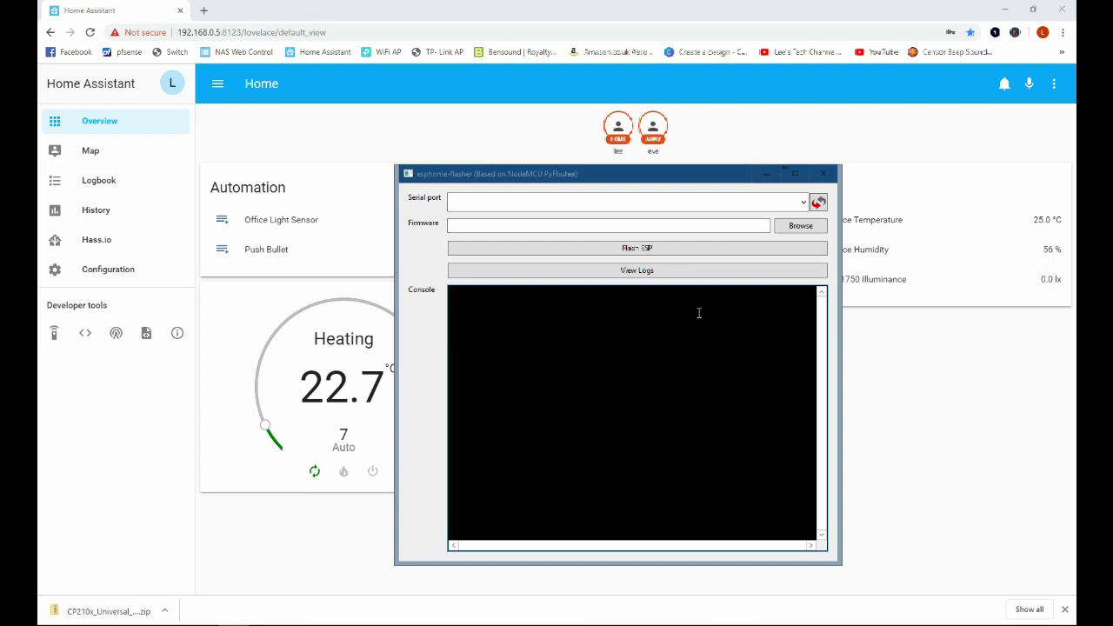
{"action": "left_click", "coordinate": [818, 203]}
{"action": "left_click", "coordinate": [697, 206]}
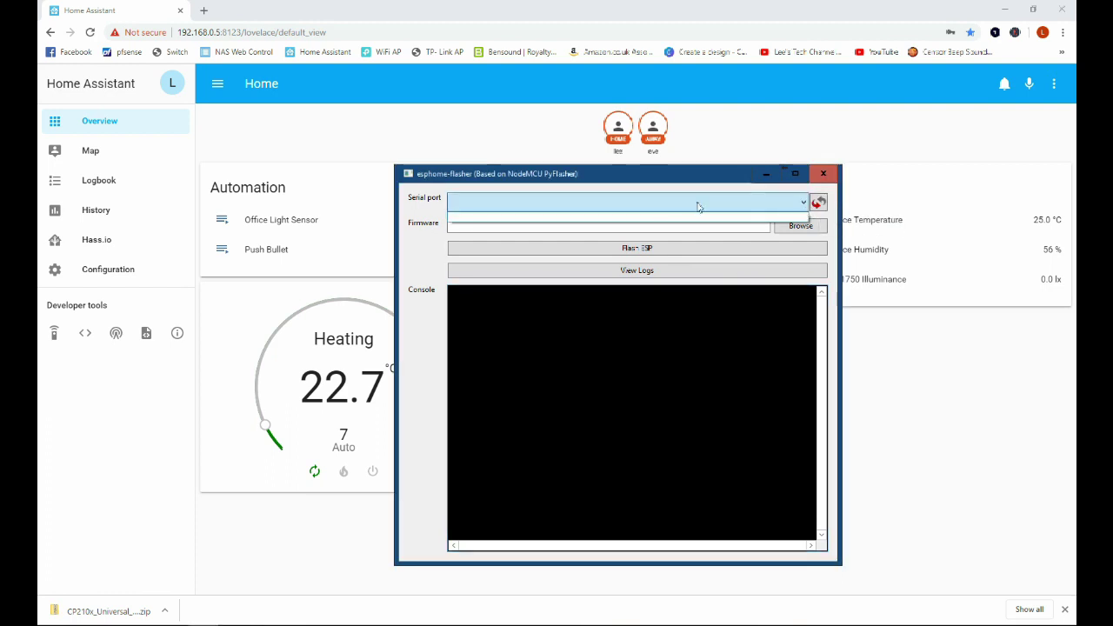
{"action": "left_click", "coordinate": [710, 330]}
- Load office_sensor.bin from the Desktop as the firmware, try to flash the ESP, and close esphome-flasher
{"action": "left_click", "coordinate": [802, 227]}
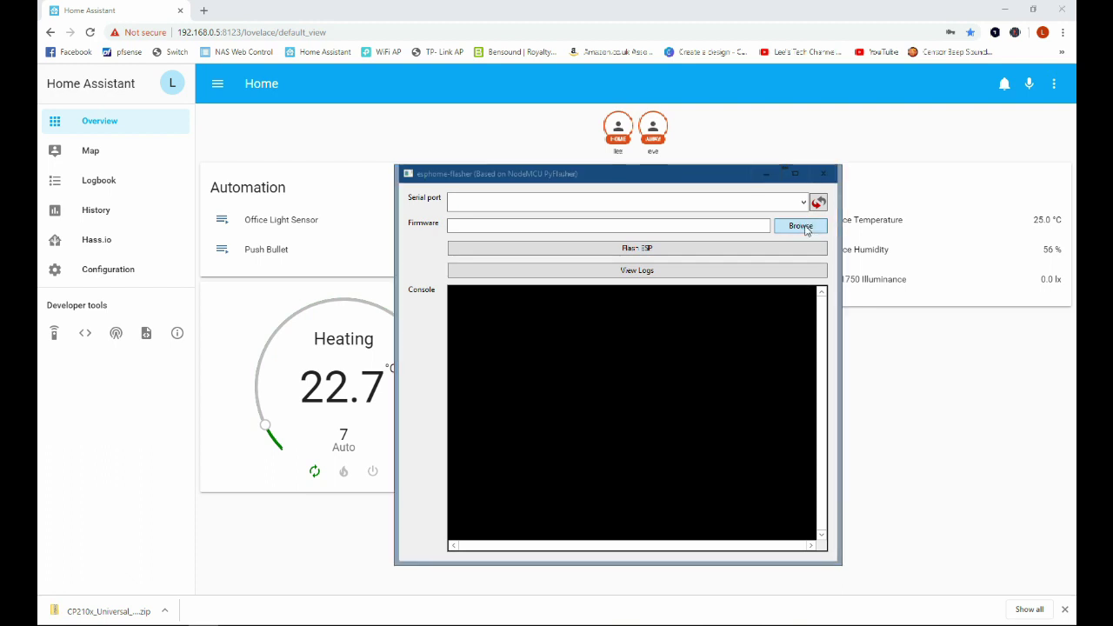
{"action": "left_click", "coordinate": [450, 265]}
{"action": "left_click", "coordinate": [572, 295]}
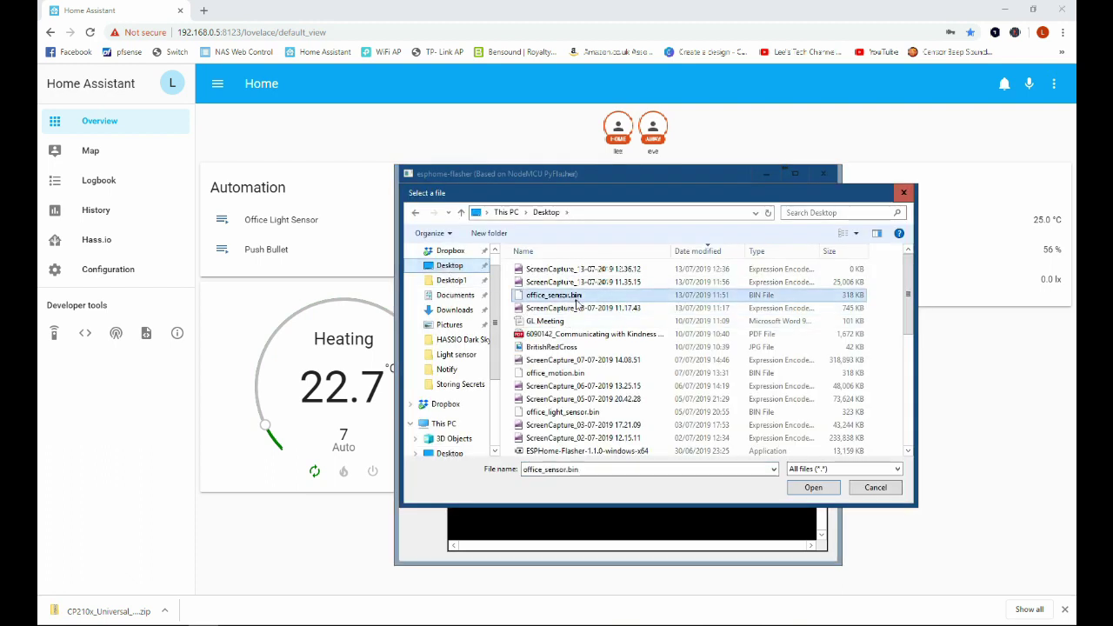
{"action": "left_click", "coordinate": [827, 492]}
{"action": "left_click", "coordinate": [638, 258]}
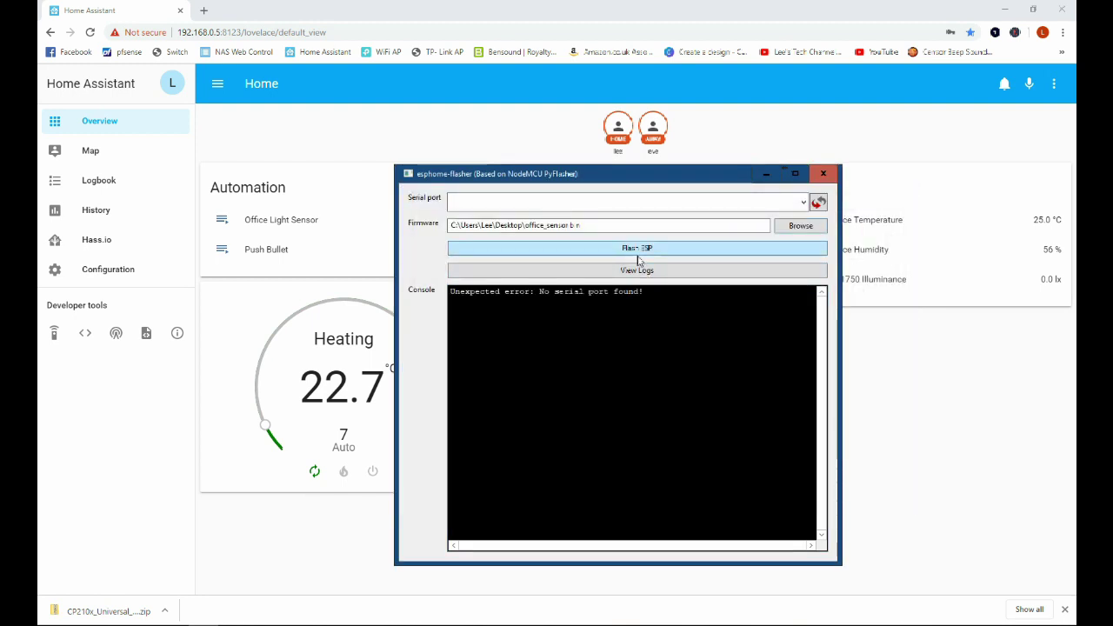
{"action": "left_click", "coordinate": [824, 175]}
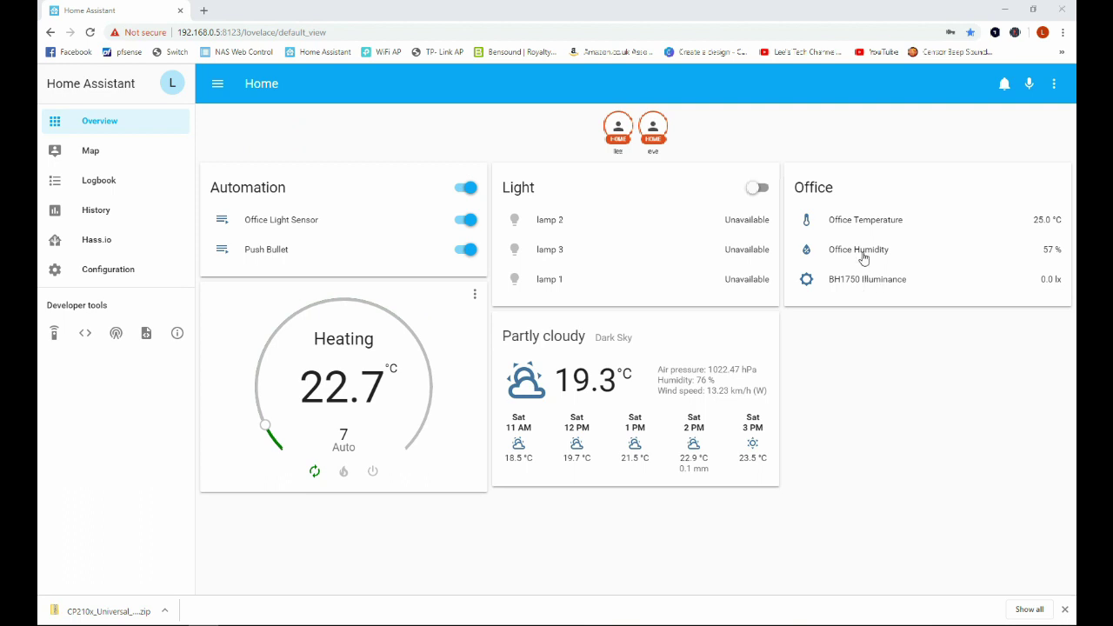
- Check the Home Assistant notifications for a newly discovered device, then return to the Home dashboard
{"action": "left_click", "coordinate": [1005, 85]}
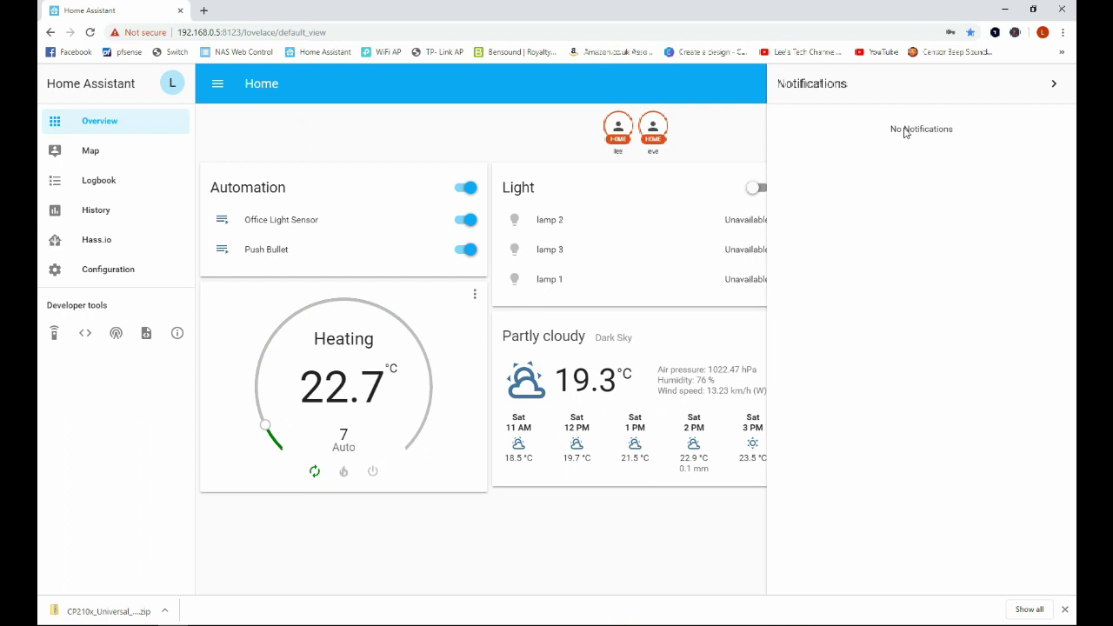
{"action": "left_click", "coordinate": [519, 132]}
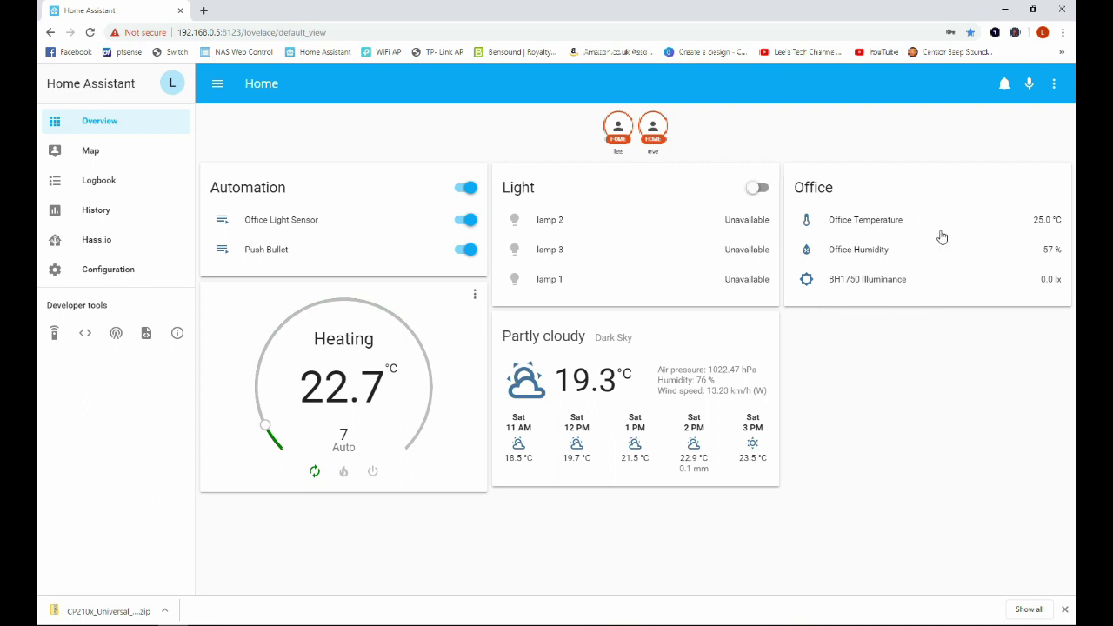
- Add the binary_sensor.office_motion_sensor entity to the Office card on the Home dashboard, save the card, and leave the dashboard's edit mode
{"action": "left_click", "coordinate": [1056, 86]}
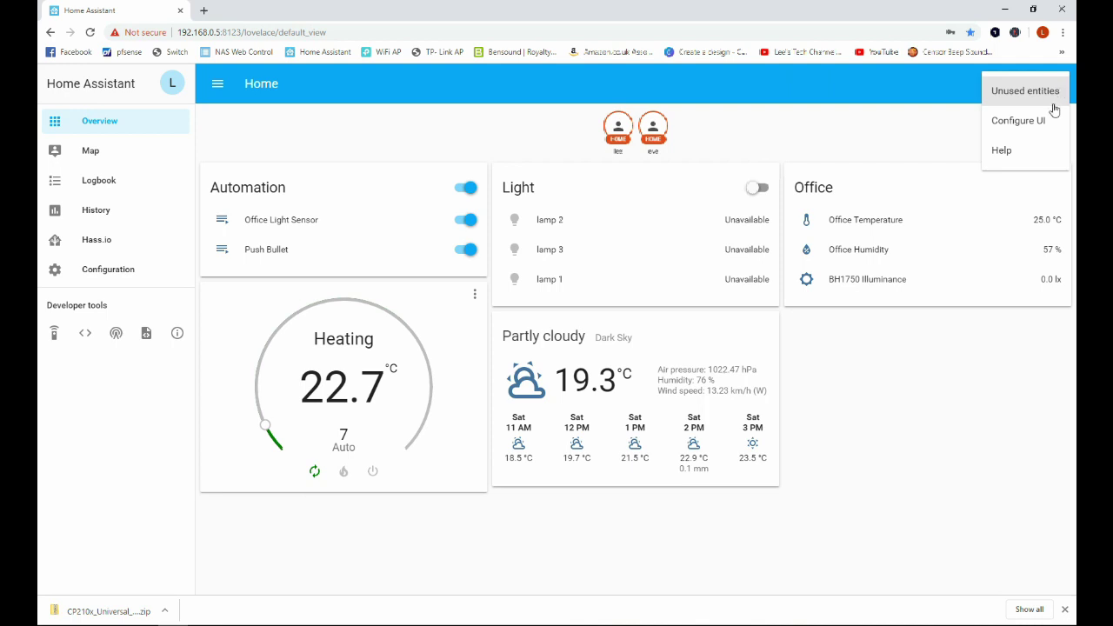
{"action": "left_click", "coordinate": [1044, 121]}
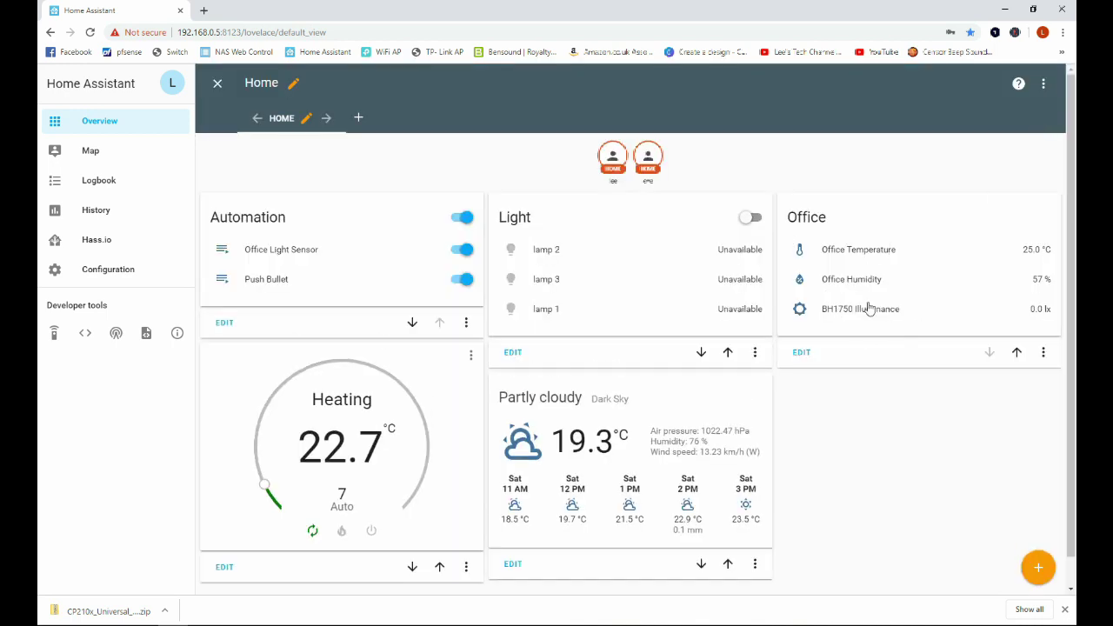
{"action": "left_click", "coordinate": [811, 354]}
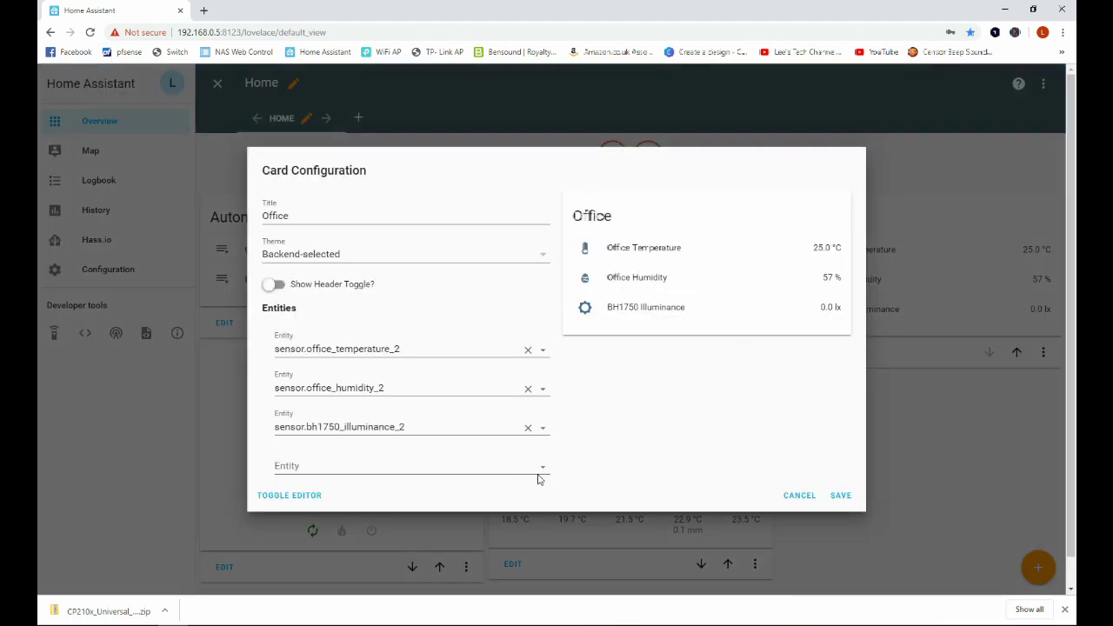
{"action": "left_click", "coordinate": [541, 474]}
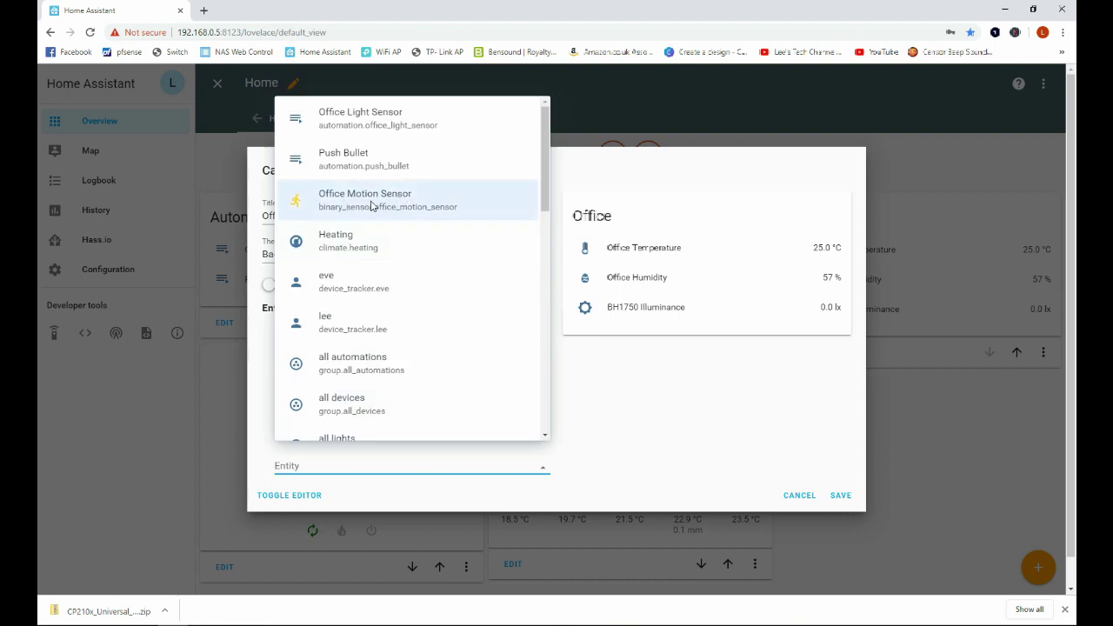
{"action": "left_click", "coordinate": [372, 205]}
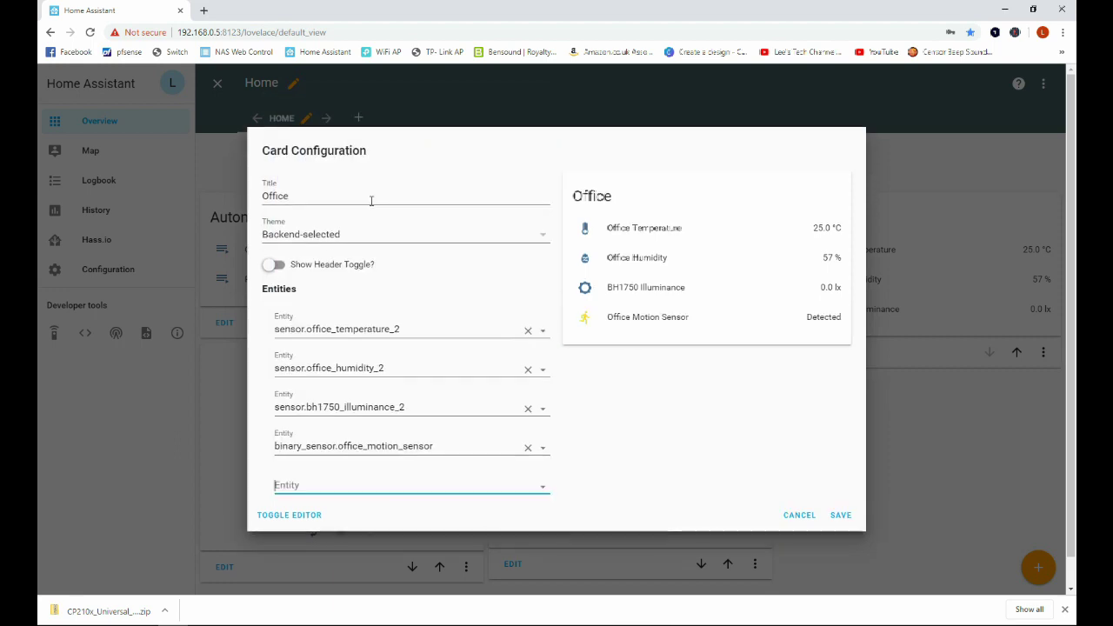
{"action": "left_click", "coordinate": [844, 514]}
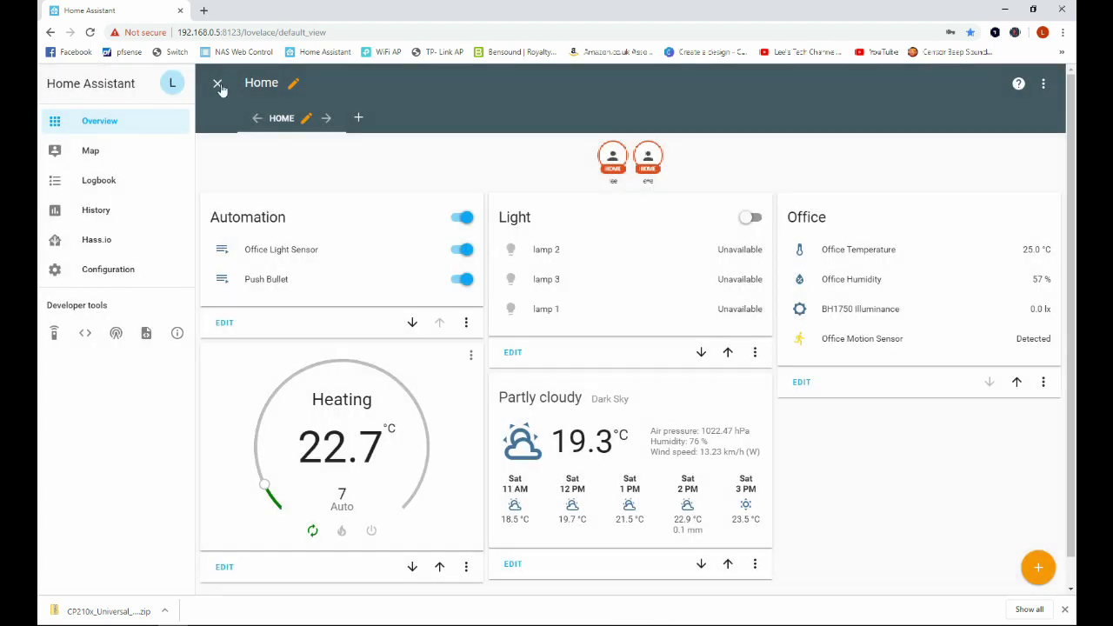
{"action": "left_click", "coordinate": [217, 84]}
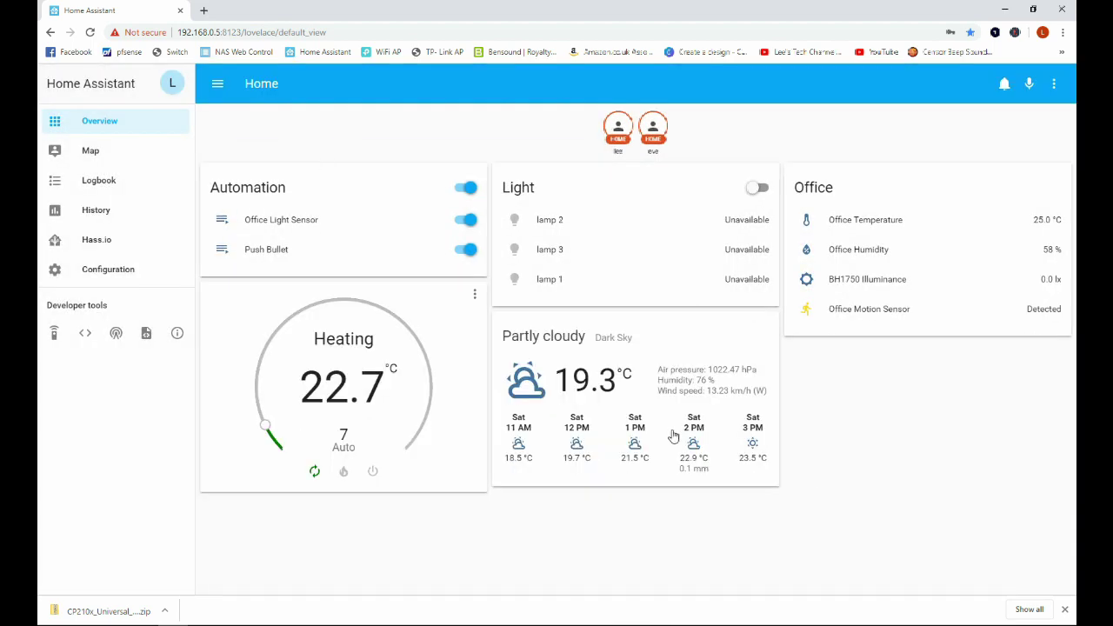